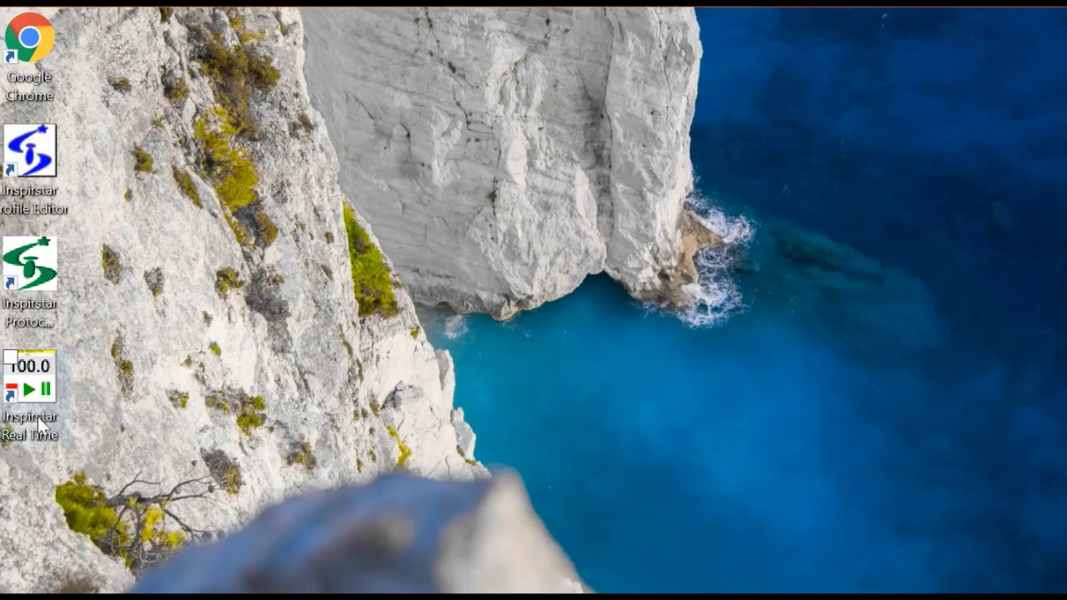
# Step: Select the Inspirstar Real Time shortcut on the desktop
pyautogui.click(51, 382)
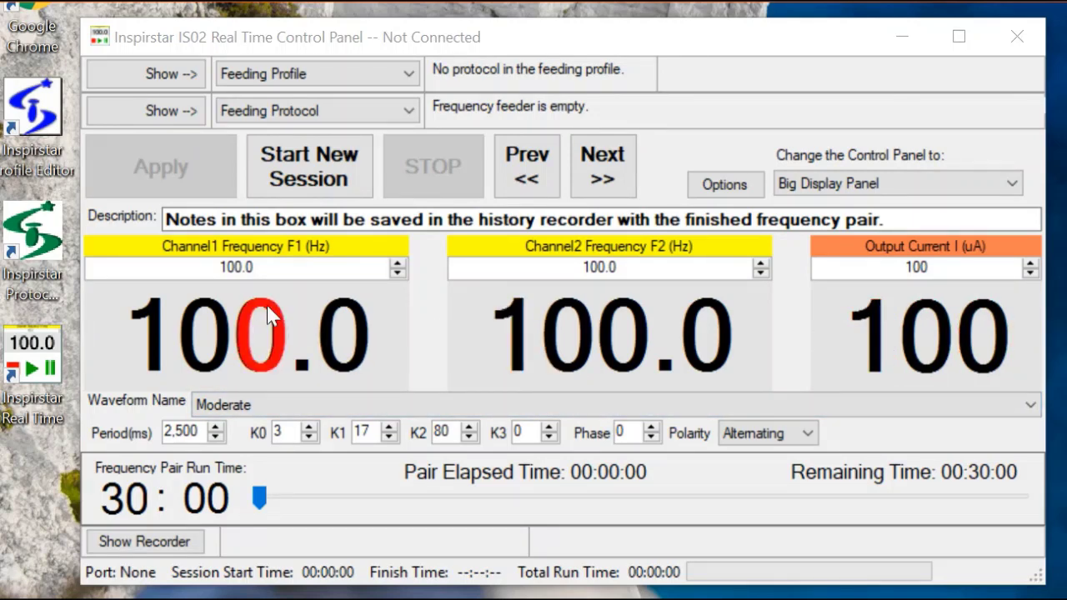
# Step: Test wheel-scrolling the F1, F2 and current digits, leaving 100.0 Hz, 100.0 Hz and 100 uA
pyautogui.scroll(2, 207, 309)
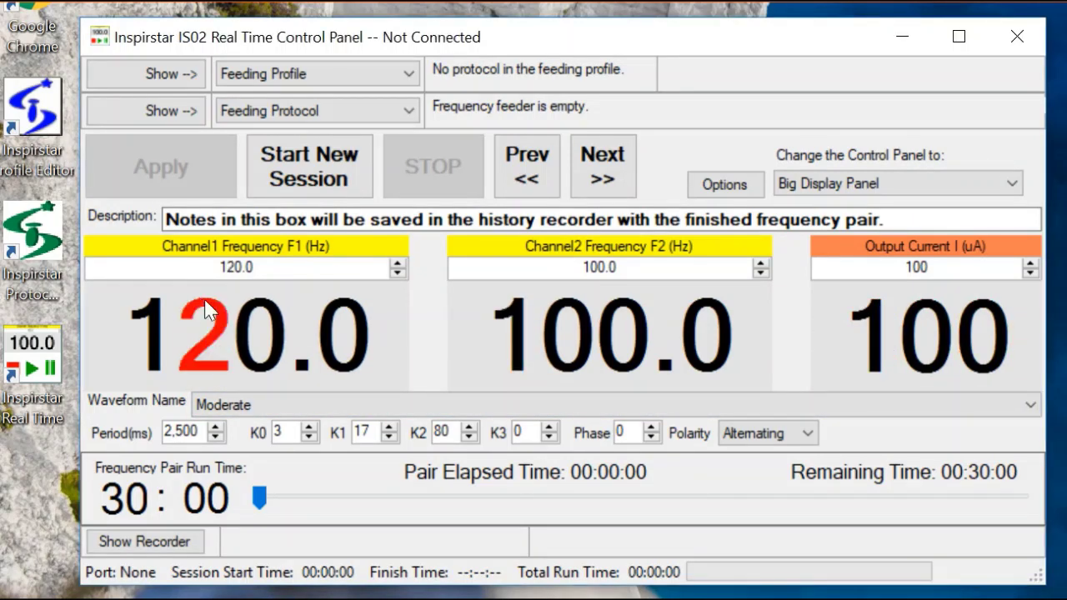
pyautogui.scroll(1, 627, 307)
pyautogui.scroll(3, 631, 306)
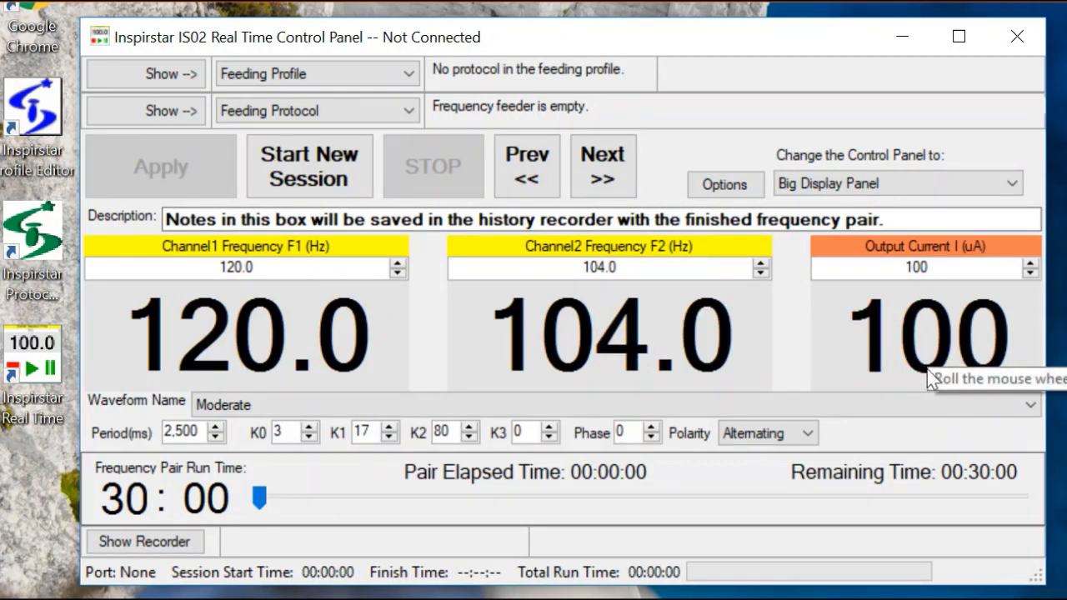
pyautogui.scroll(-4, 927, 369)
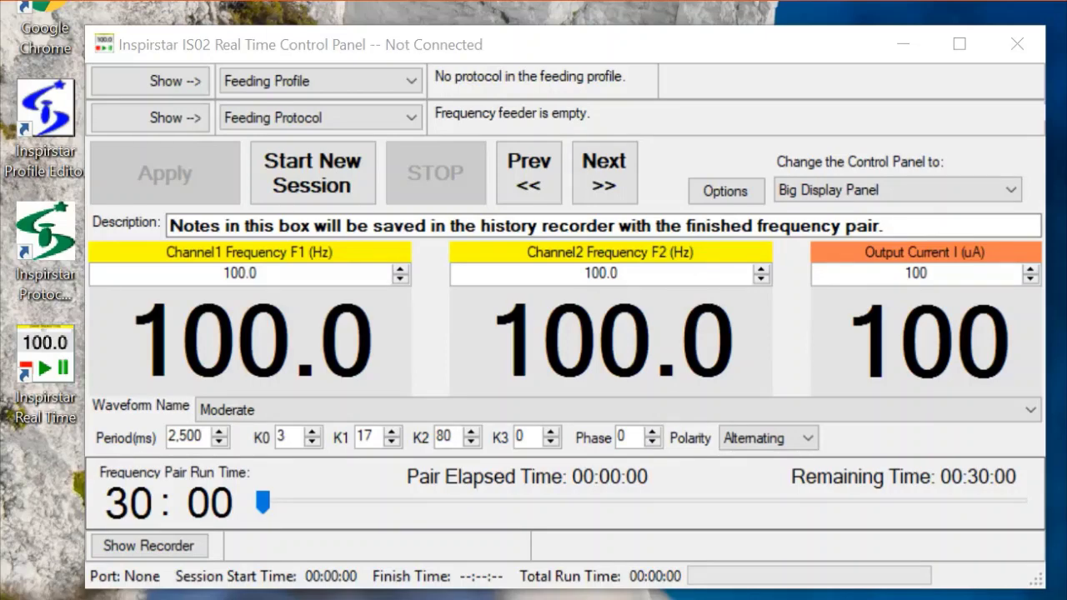
# Step: Start a new session, then step Channel 1 from 100.0 to 135.0 Hz and Channel 2 to 120.0 Hz
pyautogui.click(322, 179)
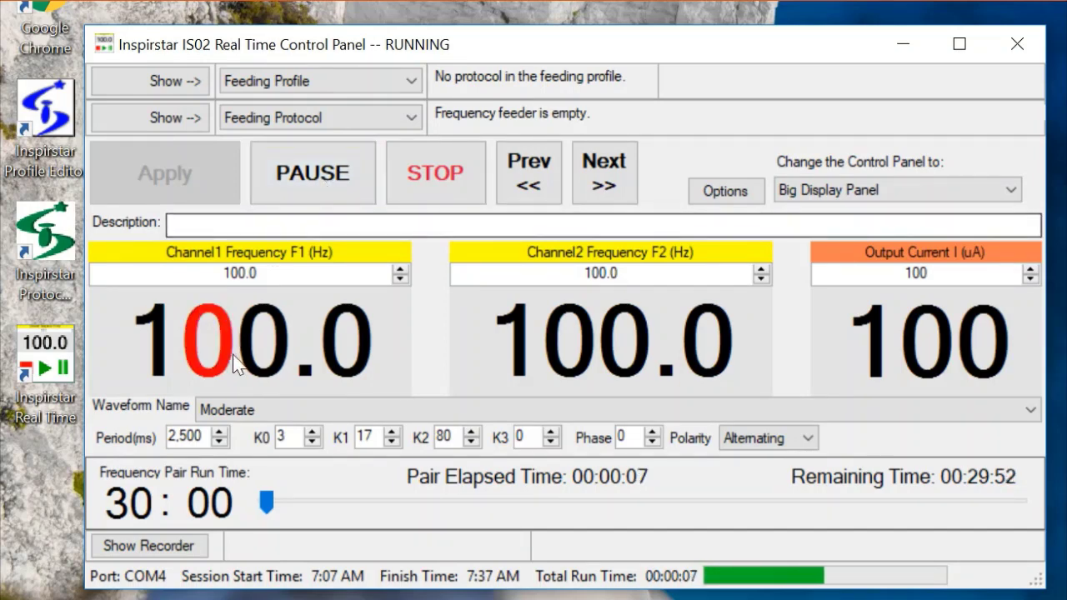
pyautogui.click(213, 313)
pyautogui.click(213, 315)
pyautogui.click(215, 317)
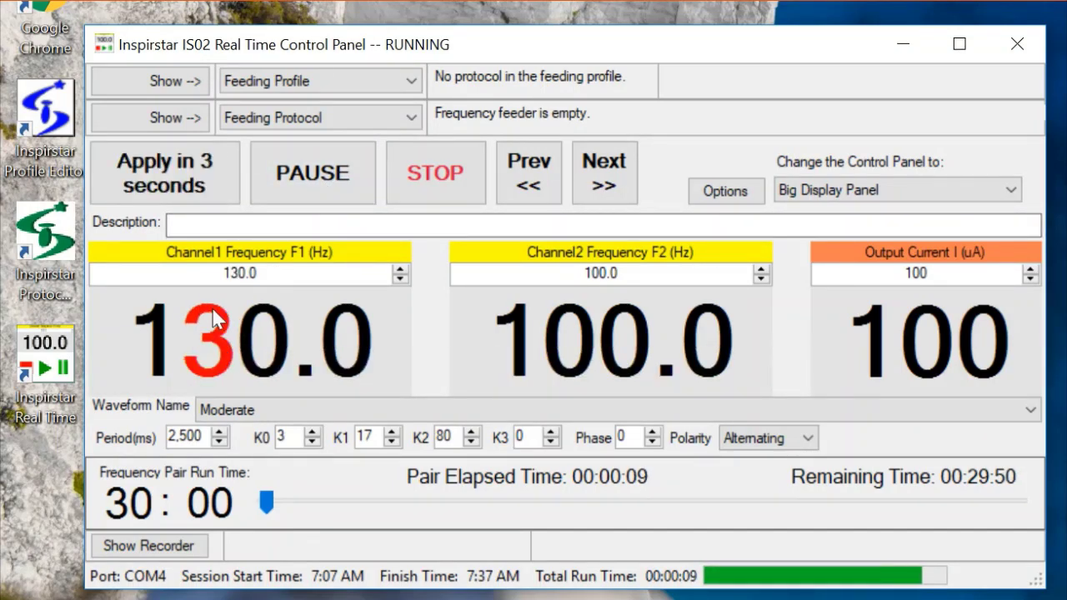
pyautogui.click(265, 321)
pyautogui.click(265, 321)
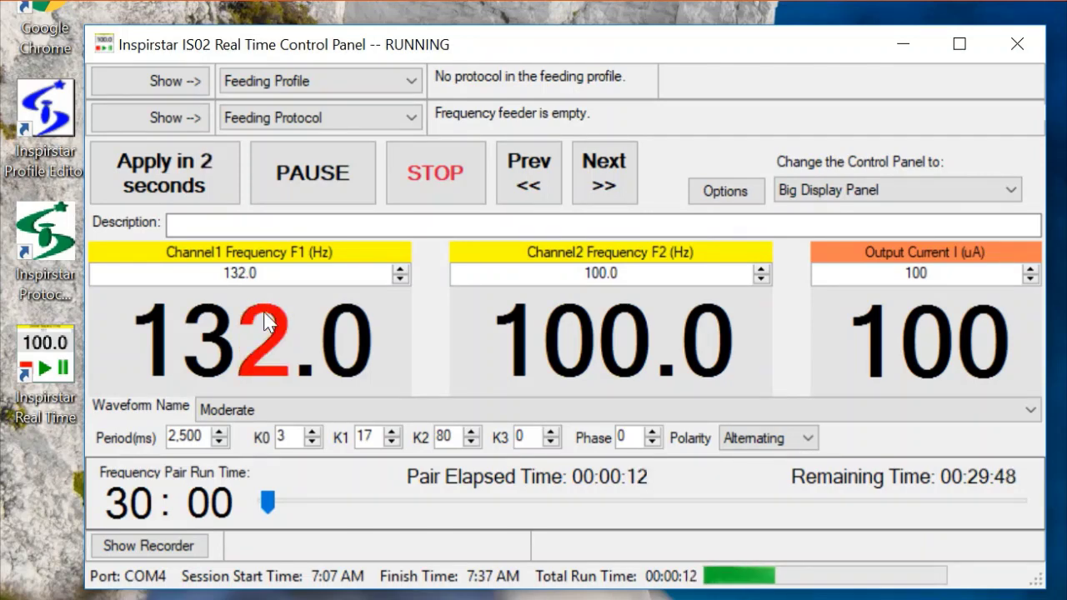
pyautogui.click(265, 321)
pyautogui.click(265, 321)
pyautogui.click(265, 321)
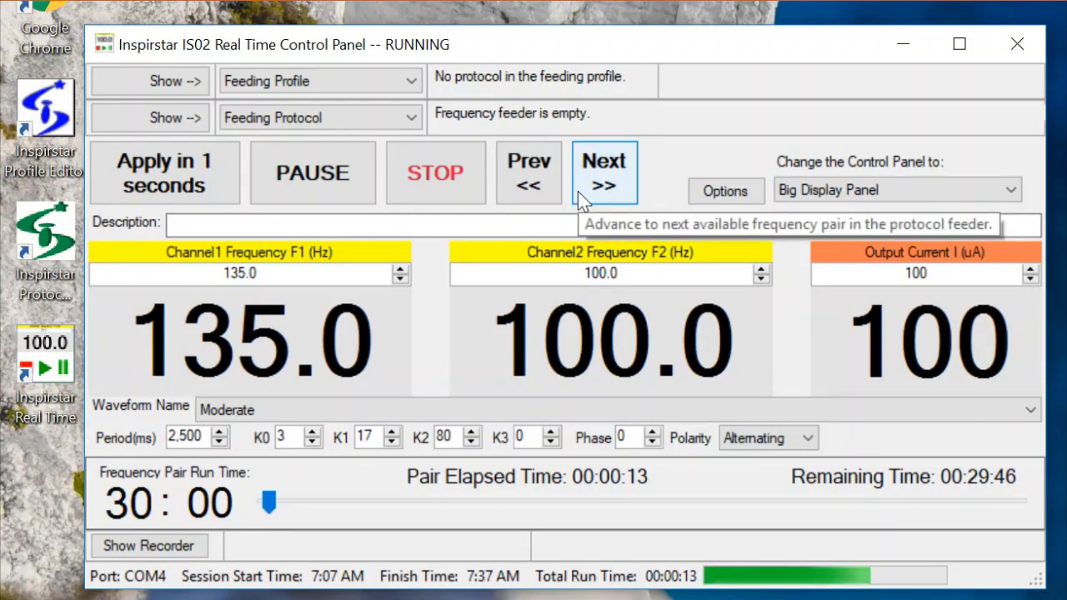
pyautogui.click(573, 307)
pyautogui.click(573, 308)
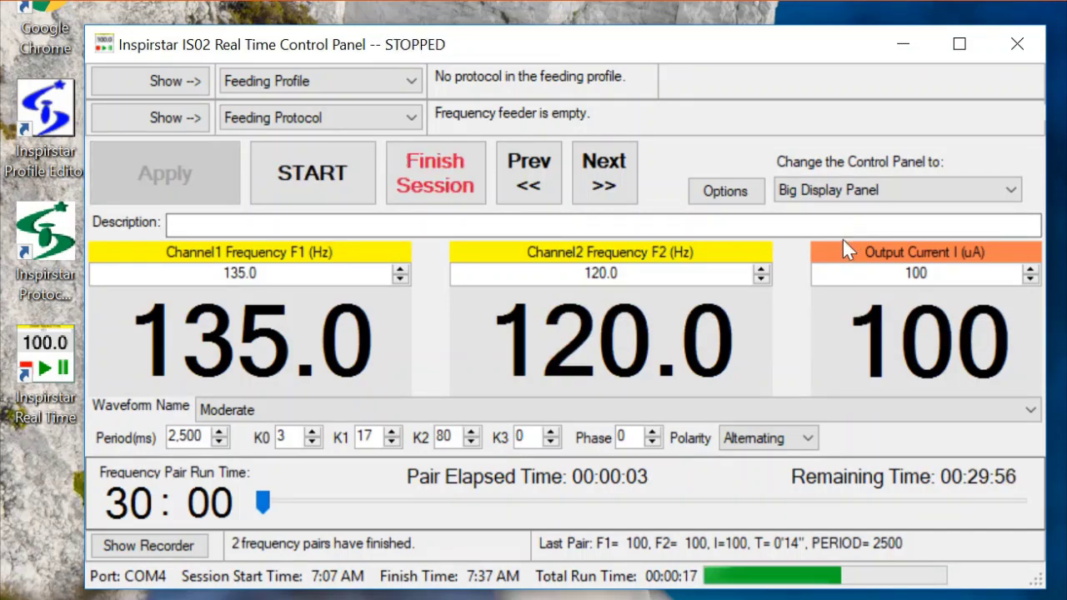
# Step: Step the output current down from 100 to 70 uA
pyautogui.click(933, 372)
pyautogui.click(931, 372)
pyautogui.click(931, 373)
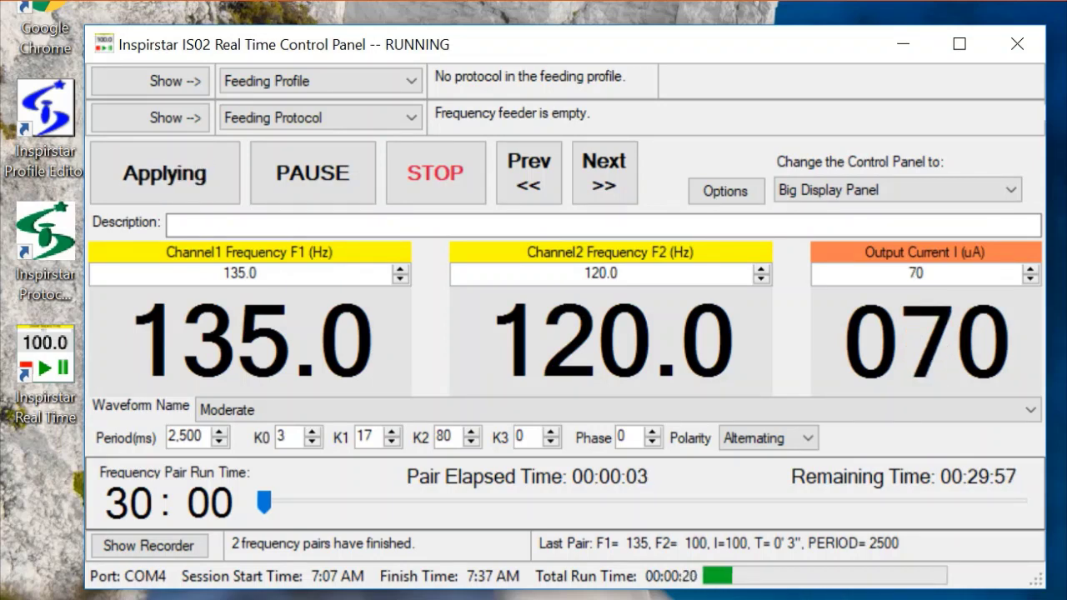
pyautogui.click(329, 198)
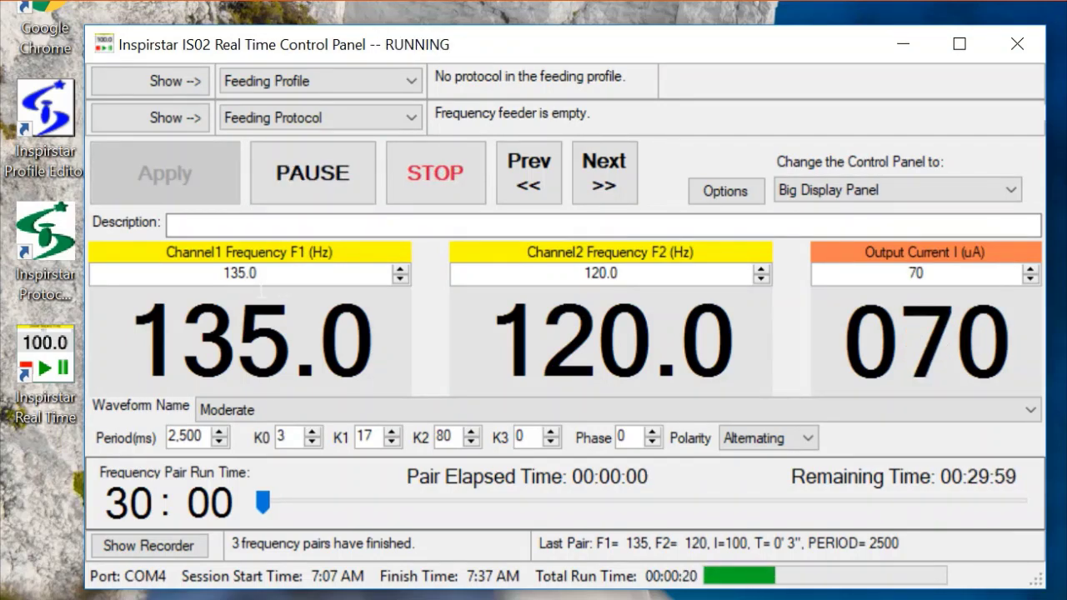
# Step: Type 140.0 Hz for Channel 1 and 165.0 Hz for Channel 2
pyautogui.click(253, 288)
pyautogui.press('BackSpace')
pyautogui.press('BackSpace')
pyautogui.write('40')
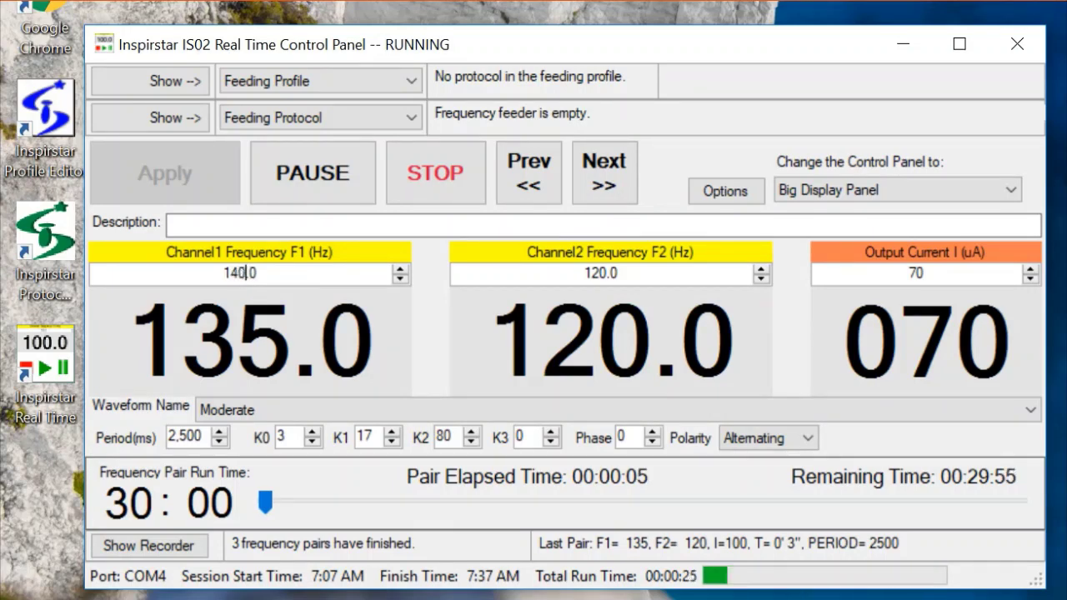
pyautogui.press('Return')
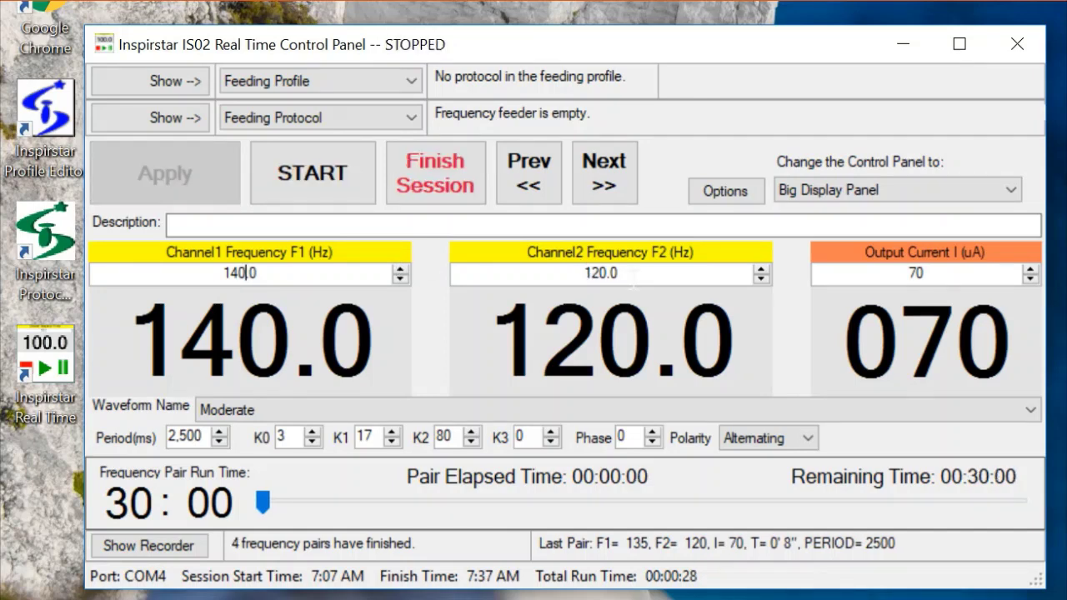
pyautogui.click(610, 274)
pyautogui.press('BackSpace')
pyautogui.press('BackSpace')
pyautogui.write('65')
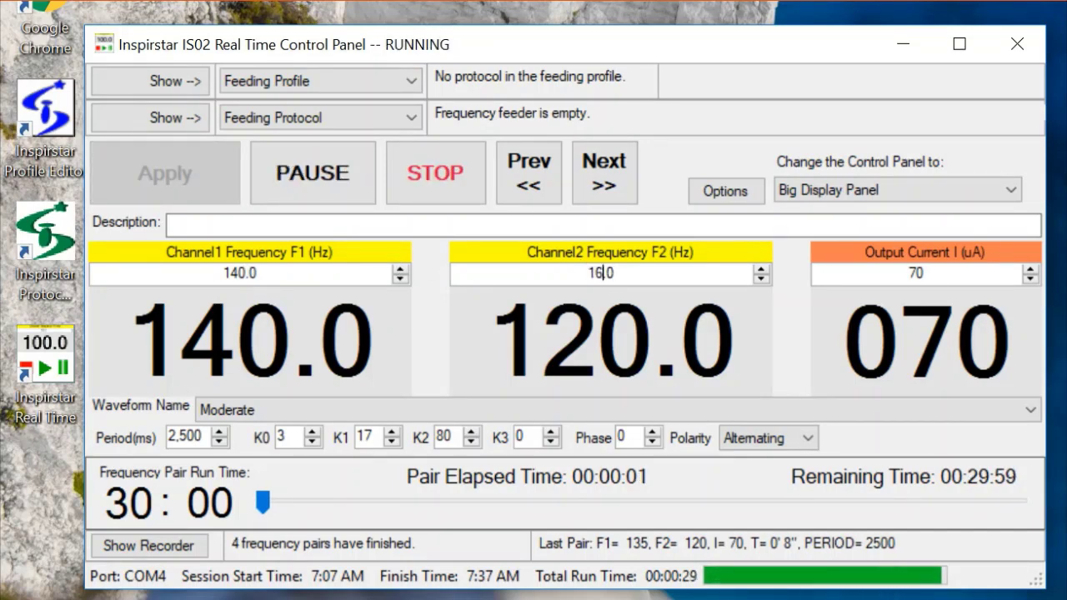
pyautogui.press('Return')
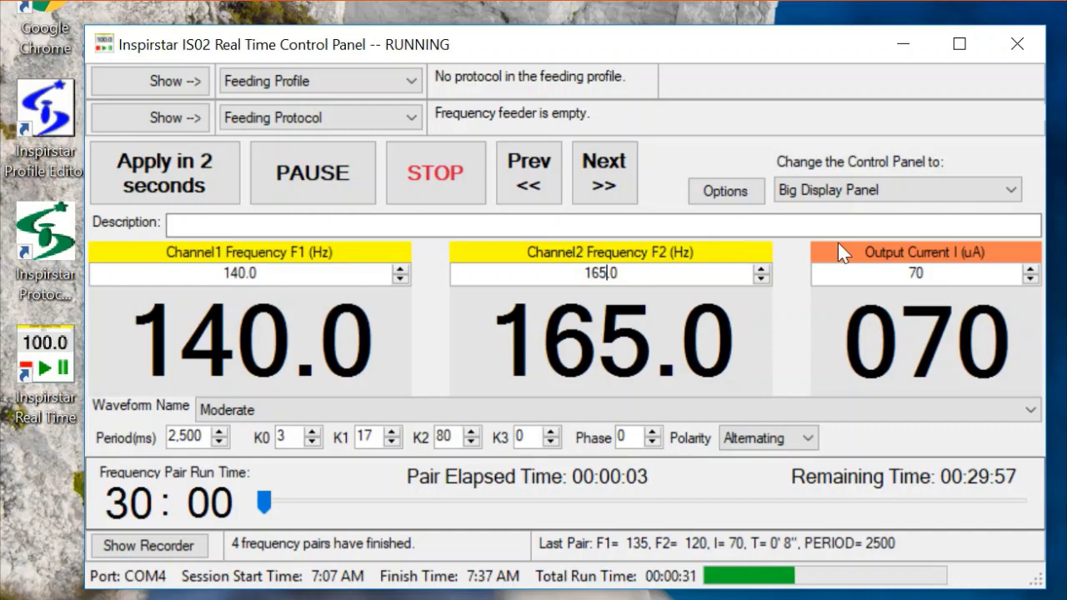
# Step: Type 40 uA as the output current
pyautogui.click(927, 284)
pyautogui.press('BackSpace')
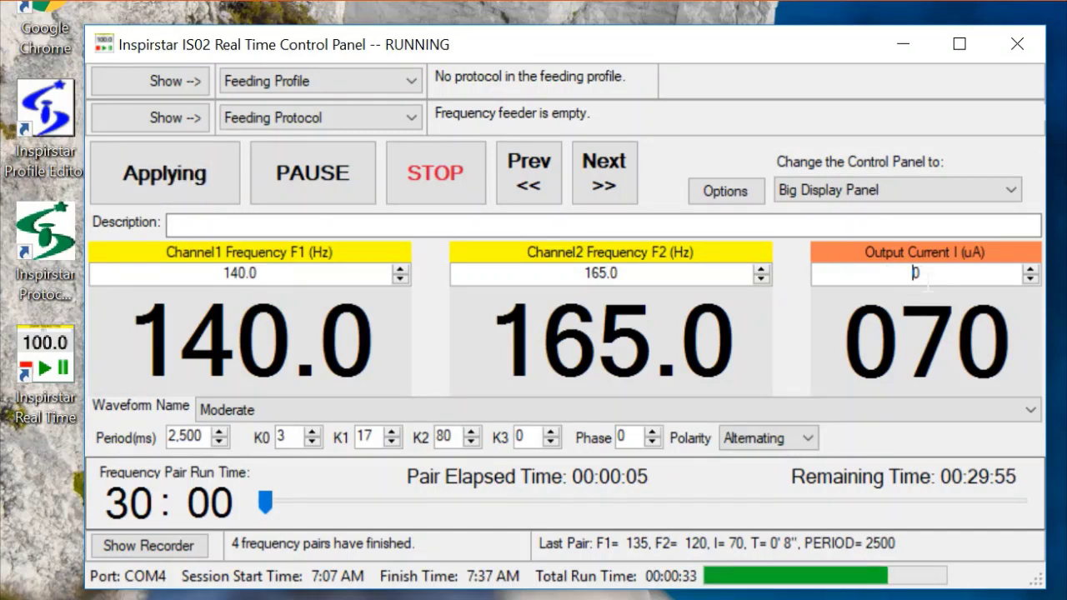
pyautogui.write('44')
pyautogui.press('BackSpace')
pyautogui.press('Return')
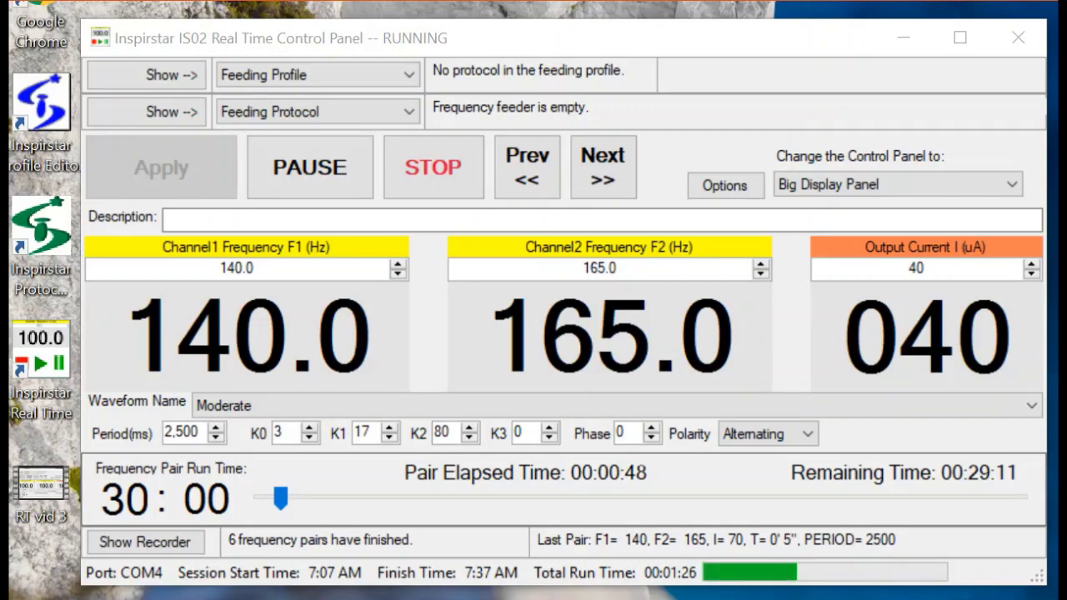
# Step: Enter 'test frequency' as the running pair's description
pyautogui.click(372, 221)
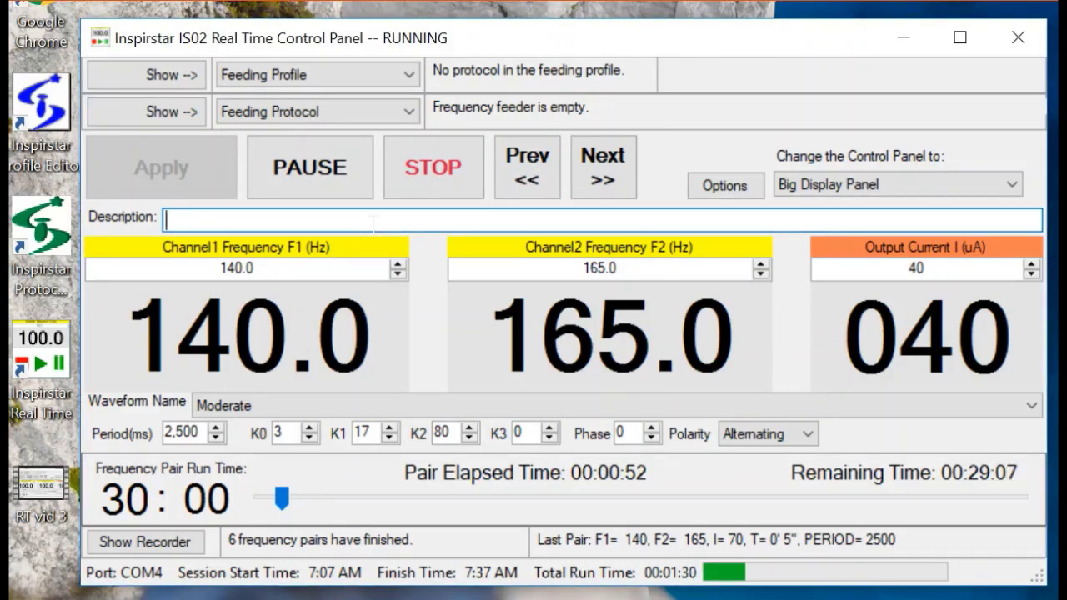
pyautogui.write('test ')
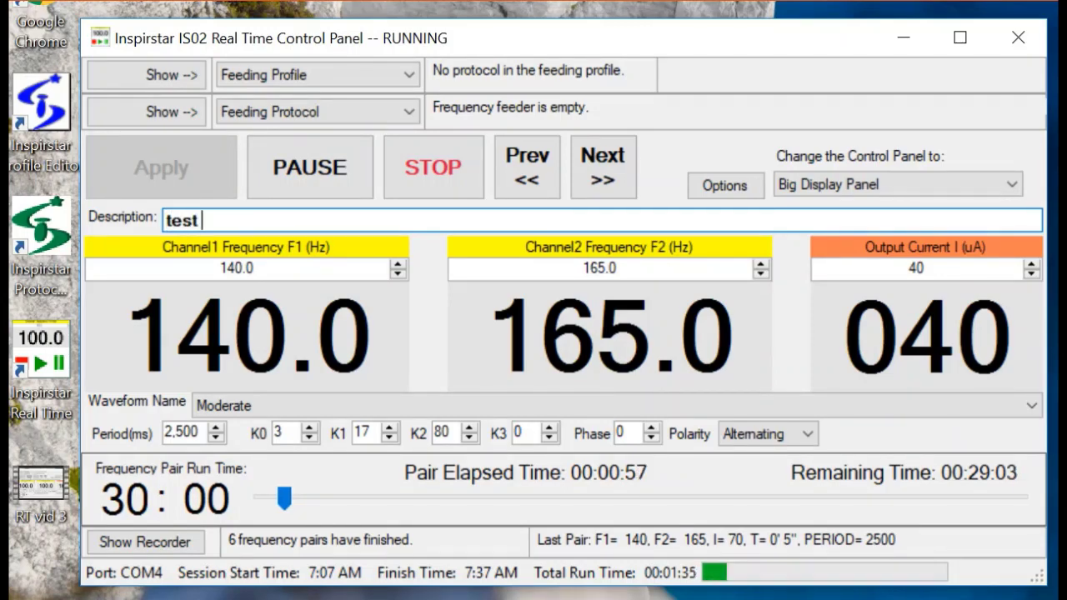
pyautogui.write('frequ')
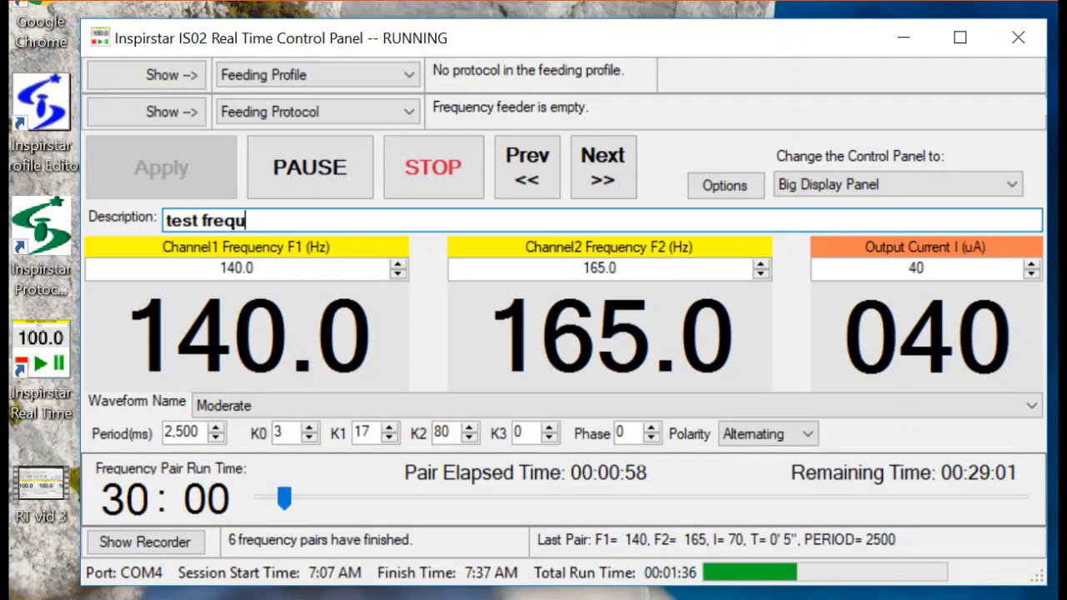
pyautogui.write('ency')
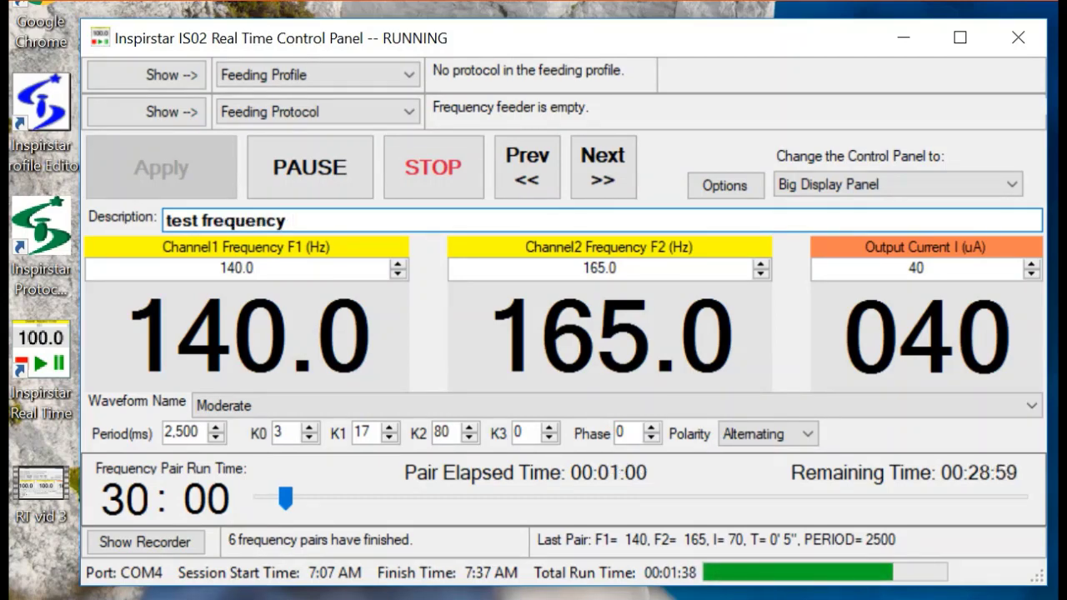
pyautogui.press('Tab')
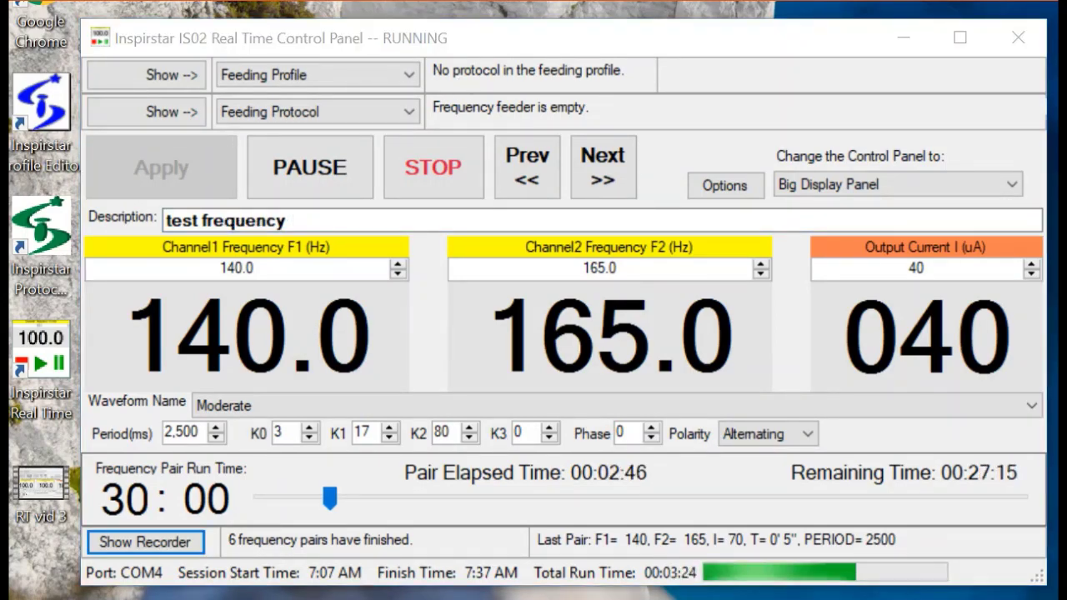
pyautogui.click(134, 572)
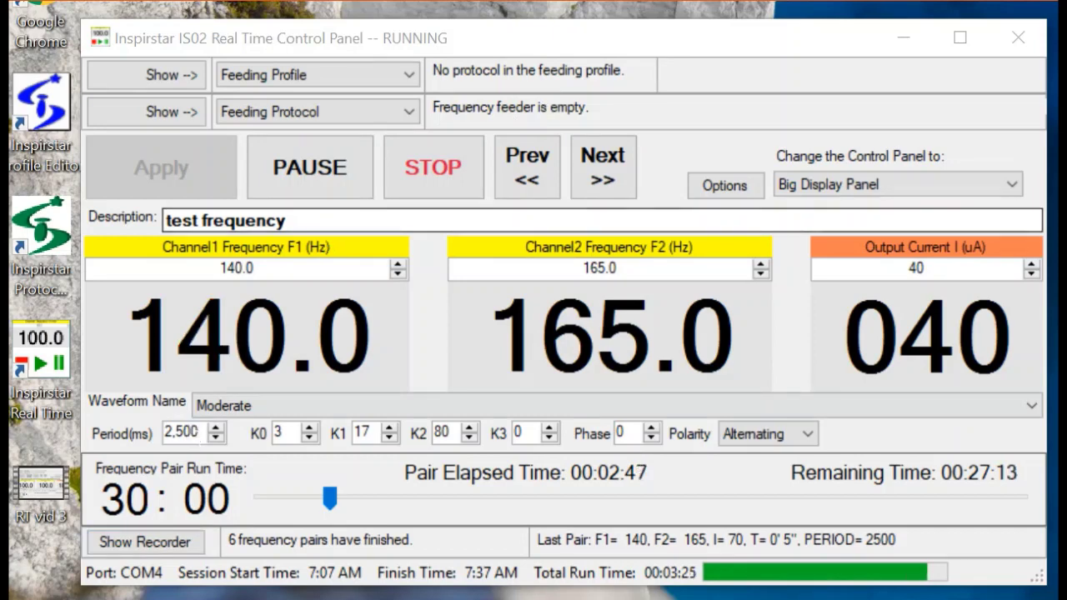
# Step: Open the recorder showing April_2019_Test.protocol with its six finished pairs
pyautogui.click(157, 547)
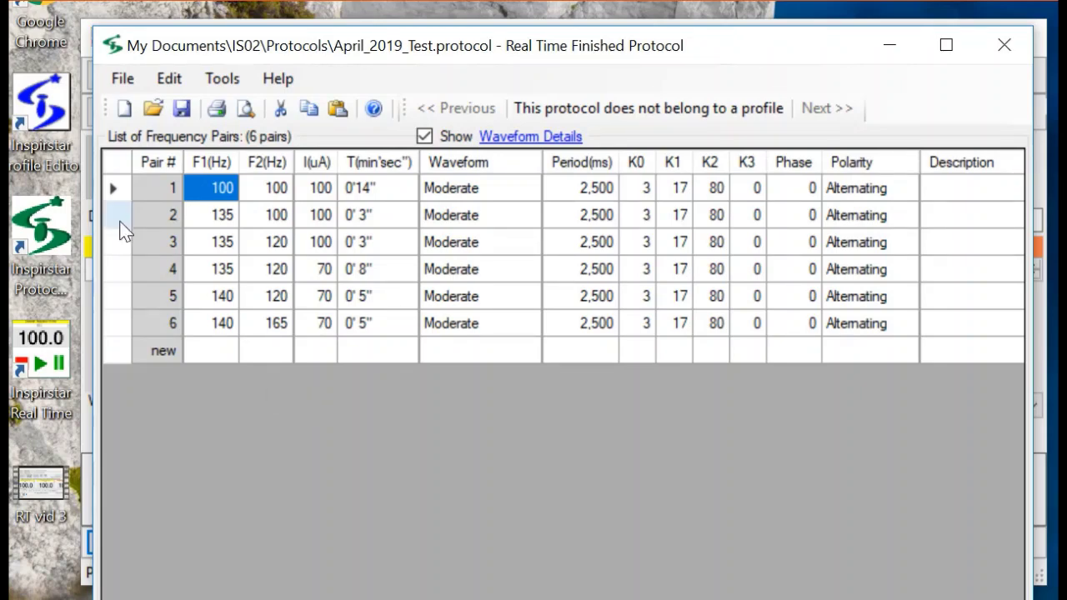
pyautogui.click(139, 80)
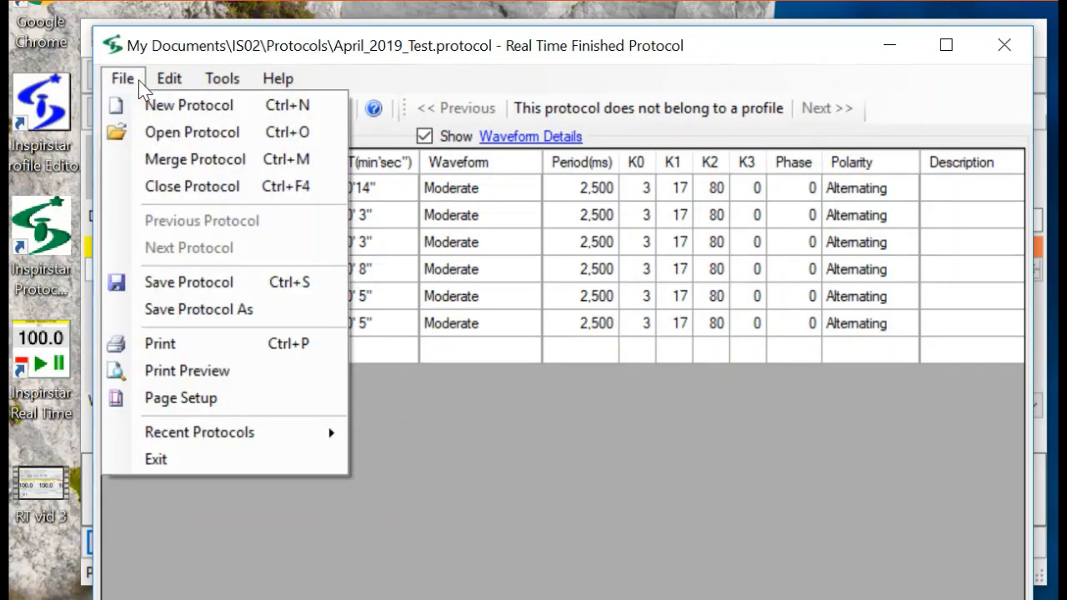
# Step: Save the finished protocol under the new name Test_April_2019
pyautogui.click(184, 309)
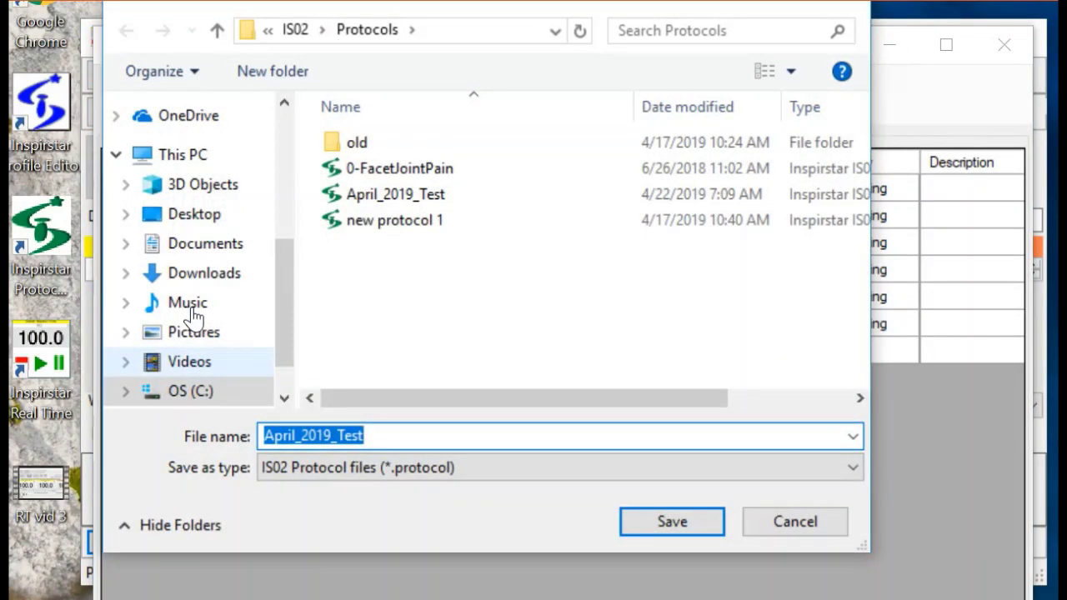
pyautogui.write('Test_April_')
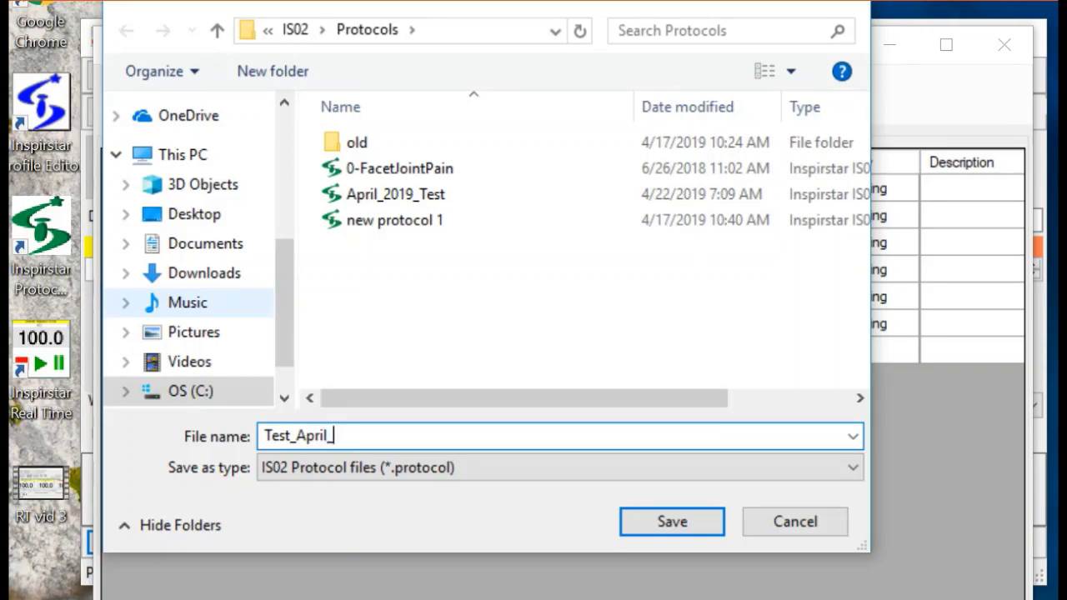
pyautogui.write('2019')
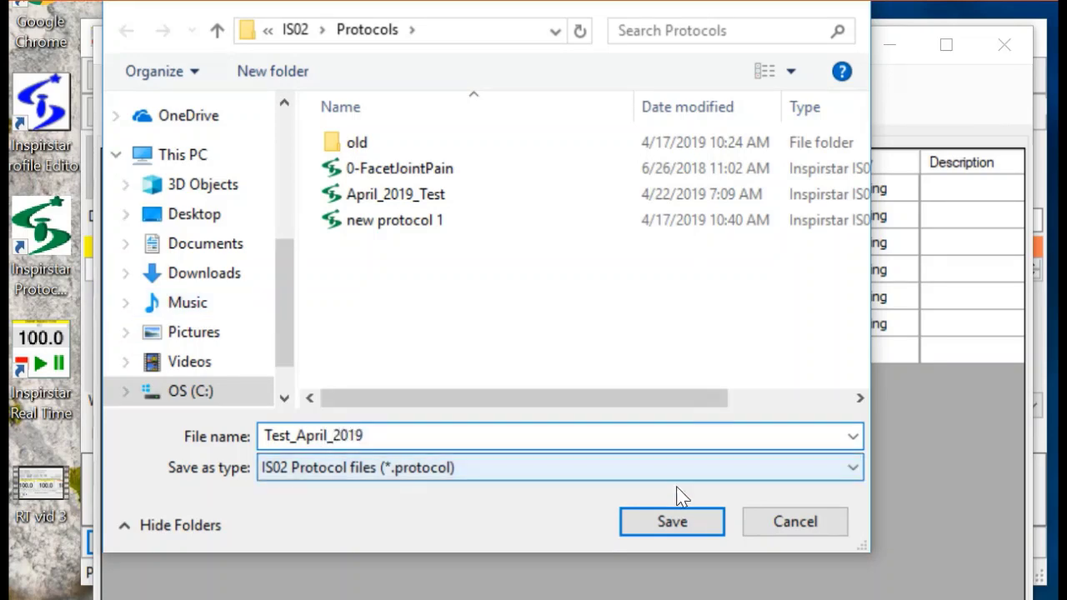
pyautogui.click(644, 526)
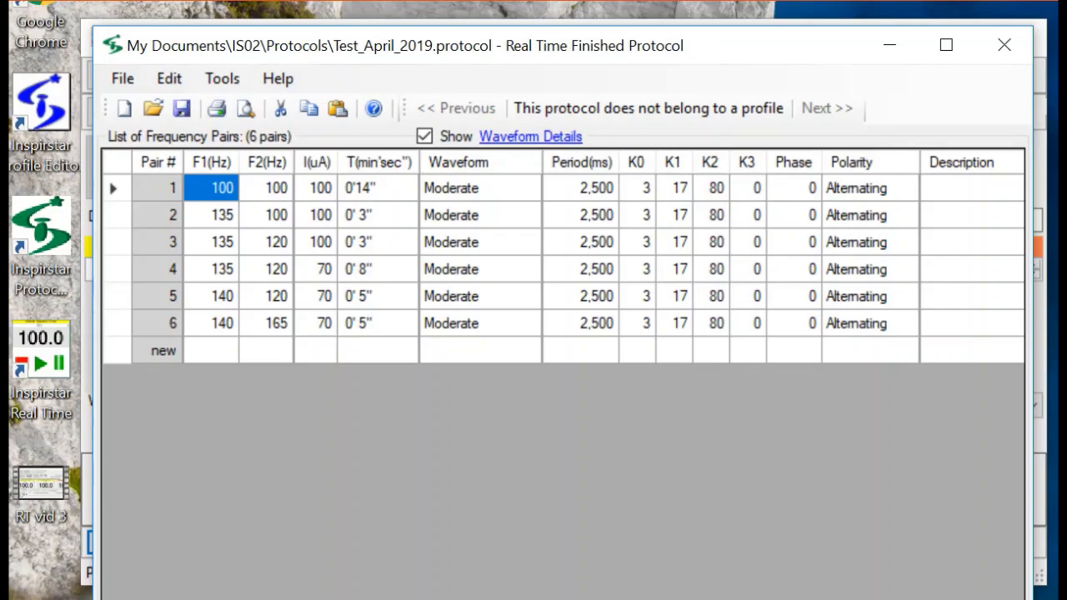
# Step: Load the 24-pair 0-FacetJointPain protocol as feeder, queuing pair #1 at 58/0 Hz, 40 uA
pyautogui.click(1023, 44)
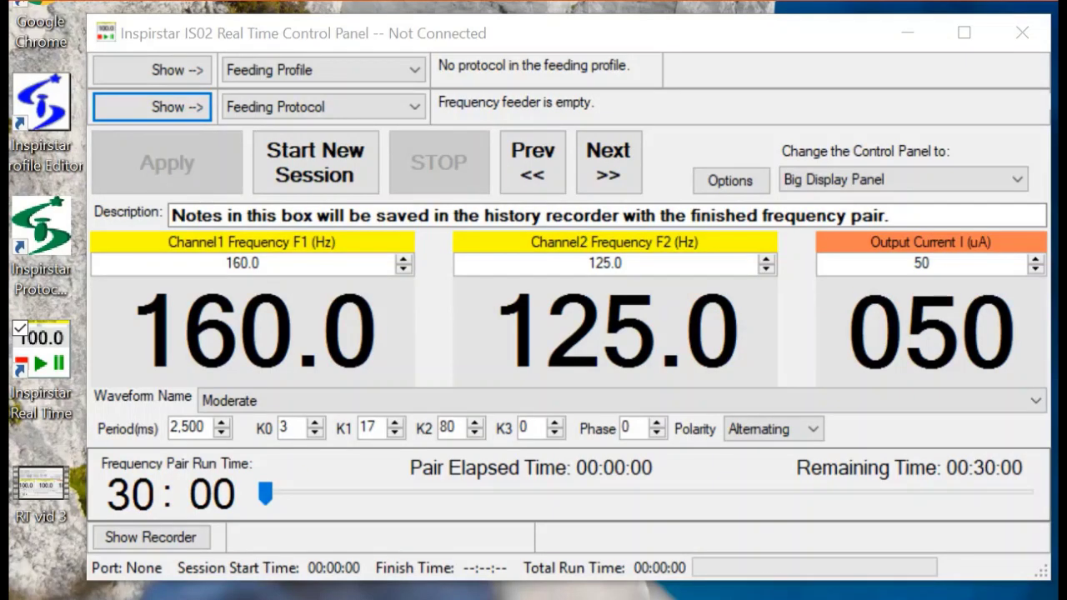
pyautogui.click(166, 109)
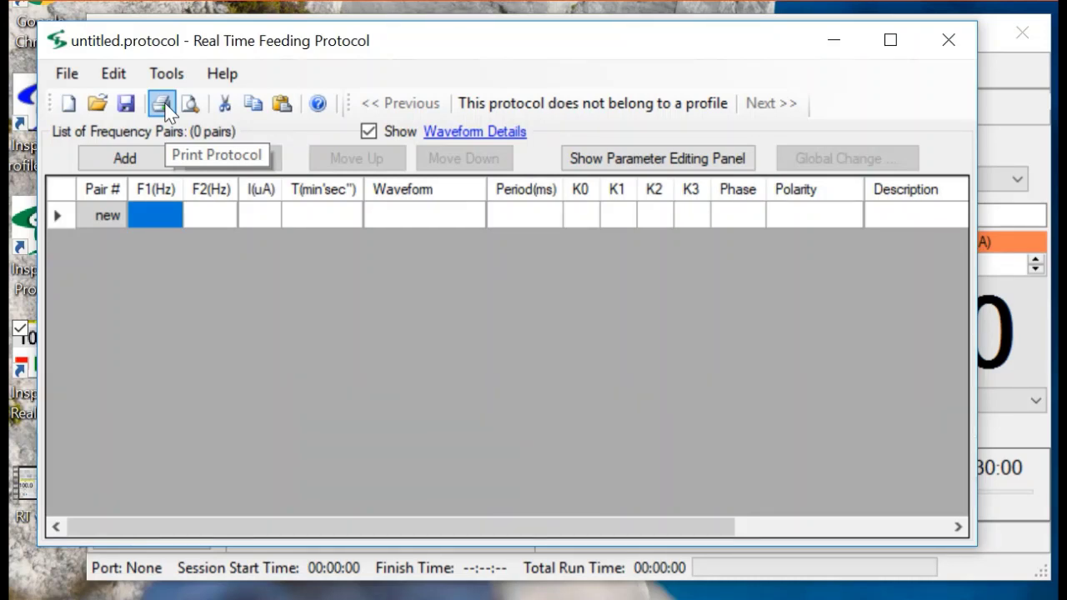
pyautogui.click(70, 74)
pyautogui.click(95, 128)
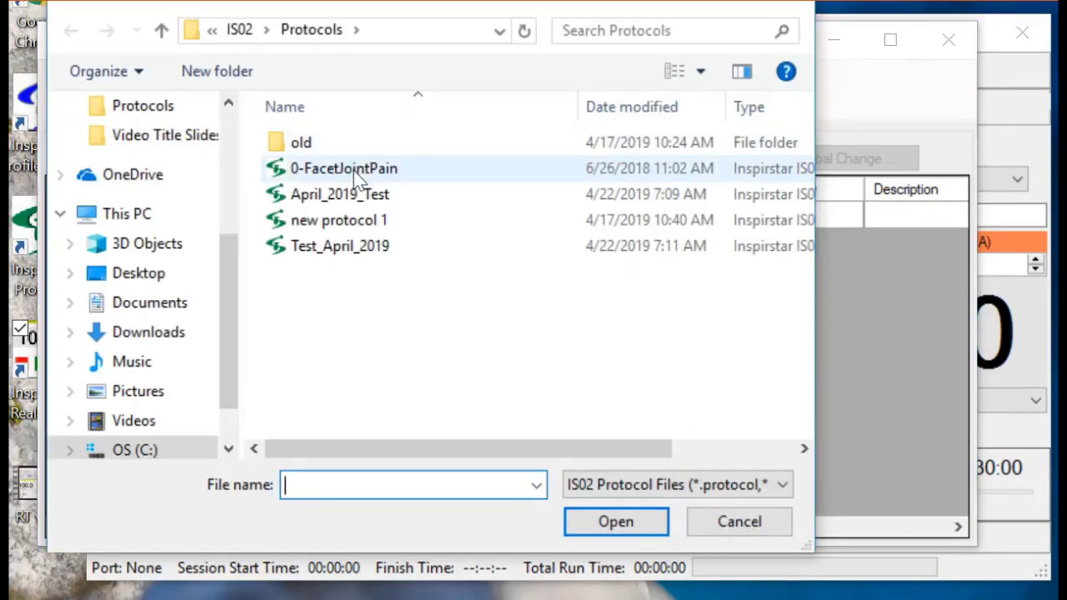
pyautogui.click(348, 169)
pyautogui.click(624, 523)
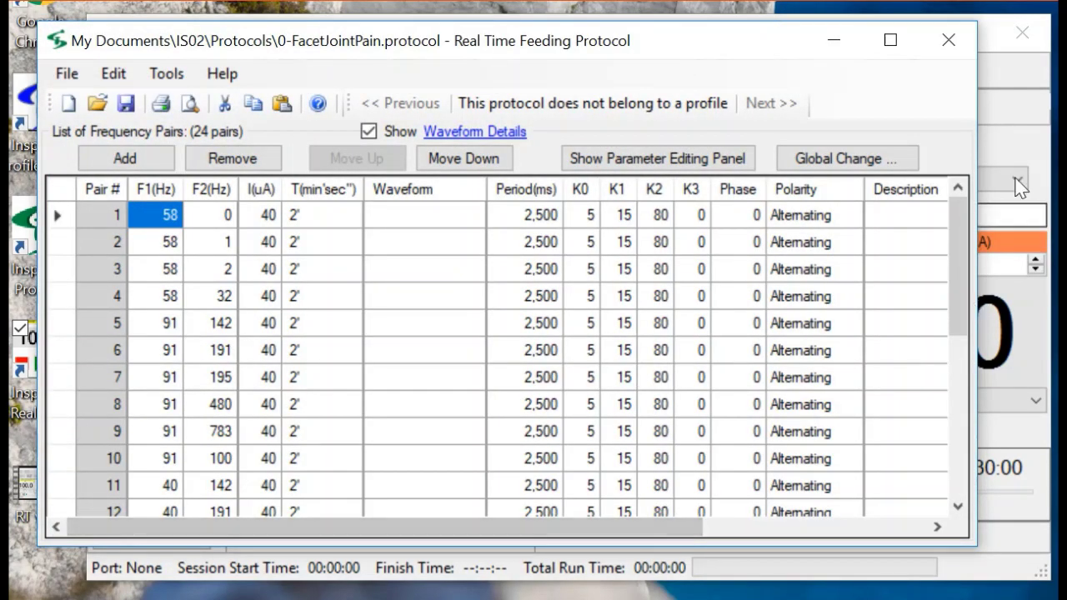
pyautogui.click(949, 40)
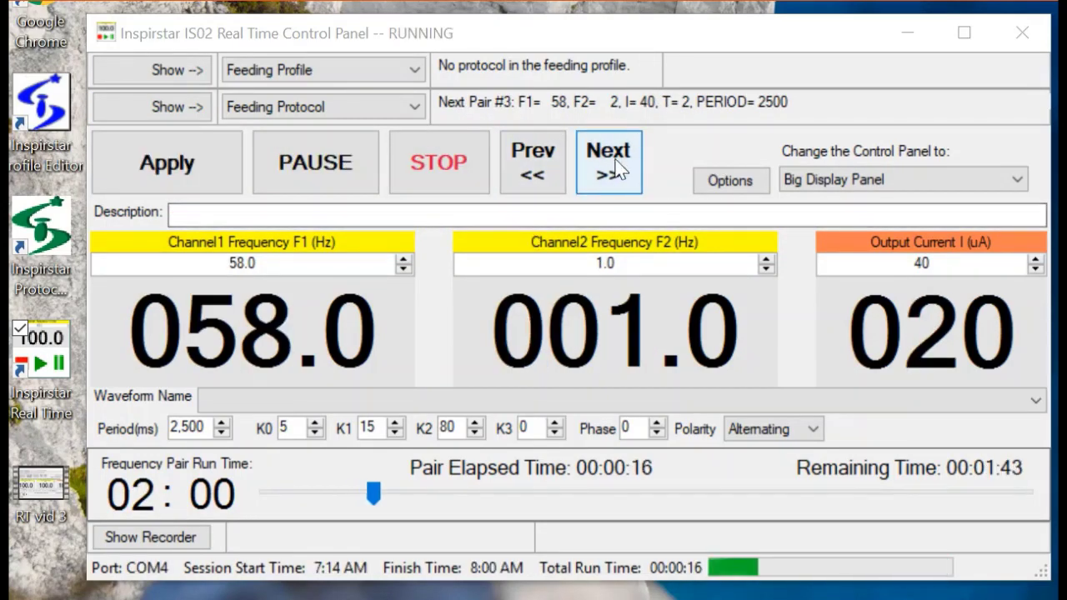
# Step: Advance to the next fed pair, then adjust the F1 and F2 digits to 69.0 and 150.0 Hz
pyautogui.click(615, 169)
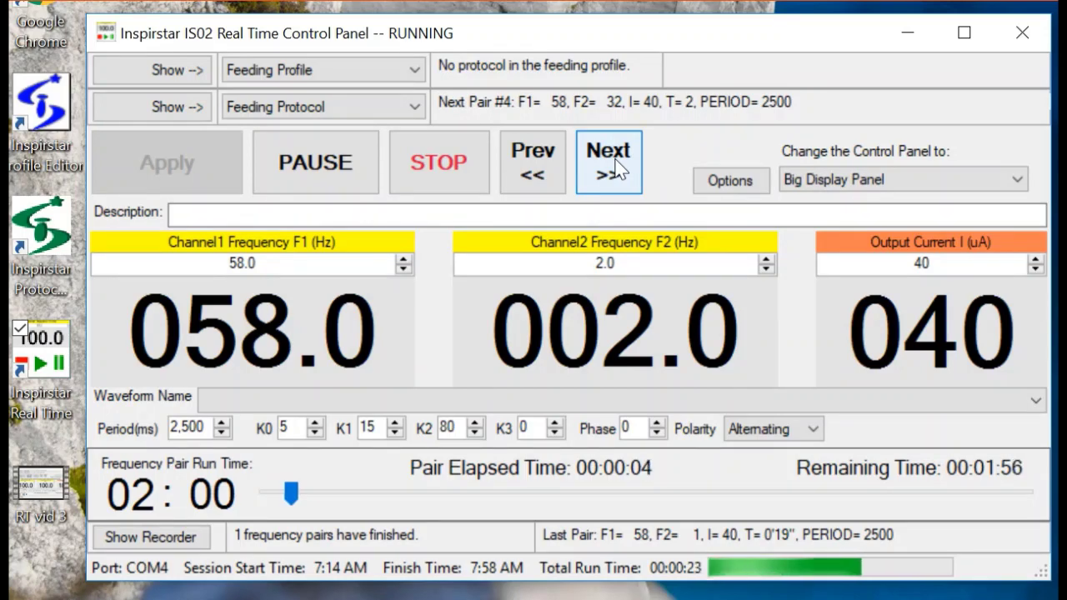
pyautogui.click(256, 325)
pyautogui.click(221, 312)
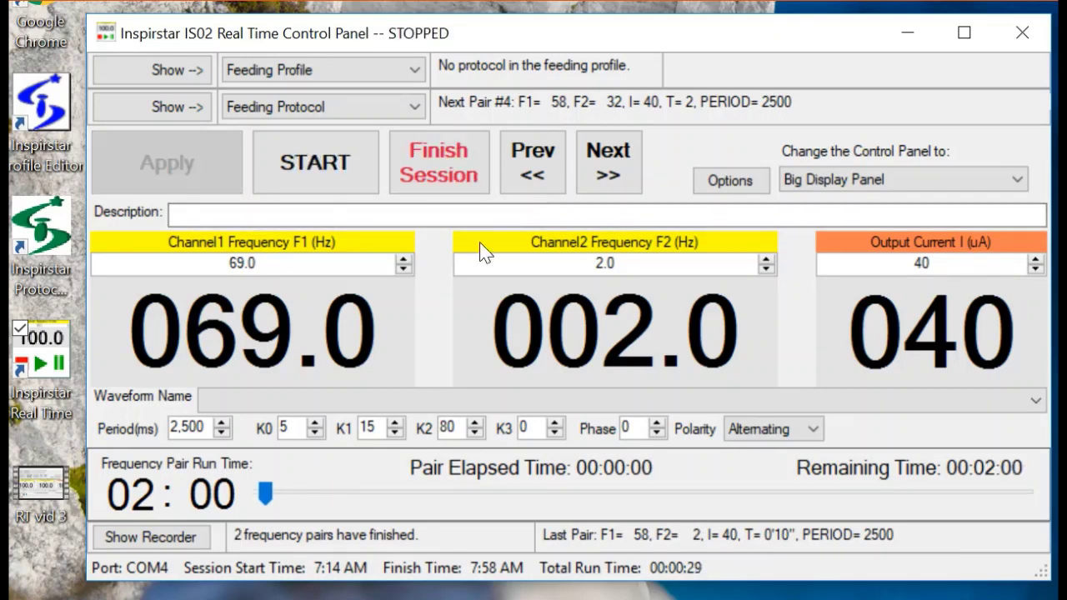
pyautogui.scroll(1, 510, 312)
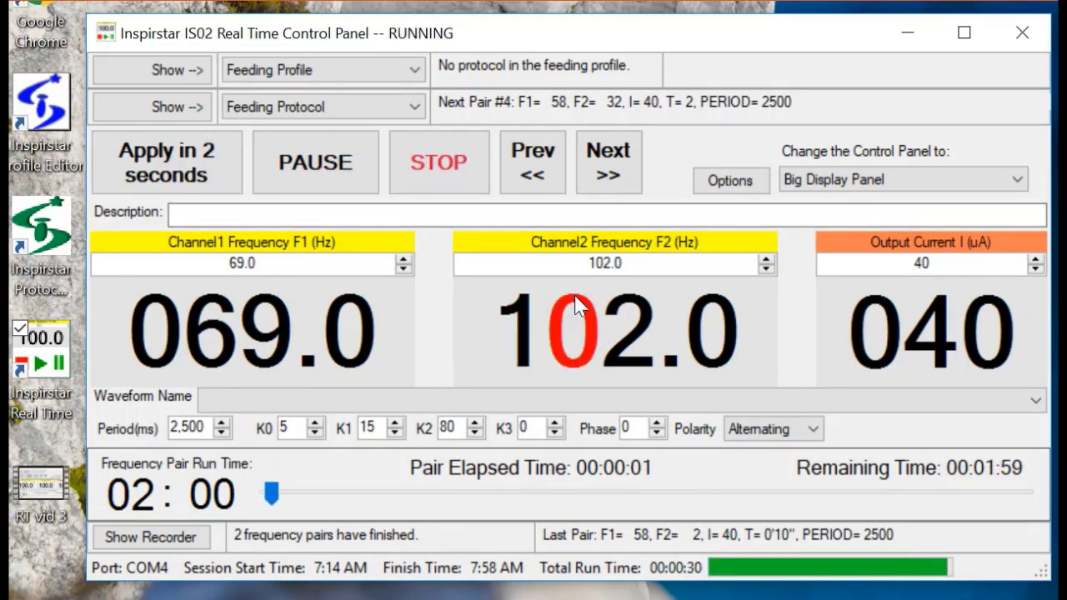
pyautogui.scroll(5, 575, 307)
pyautogui.scroll(-1, 627, 368)
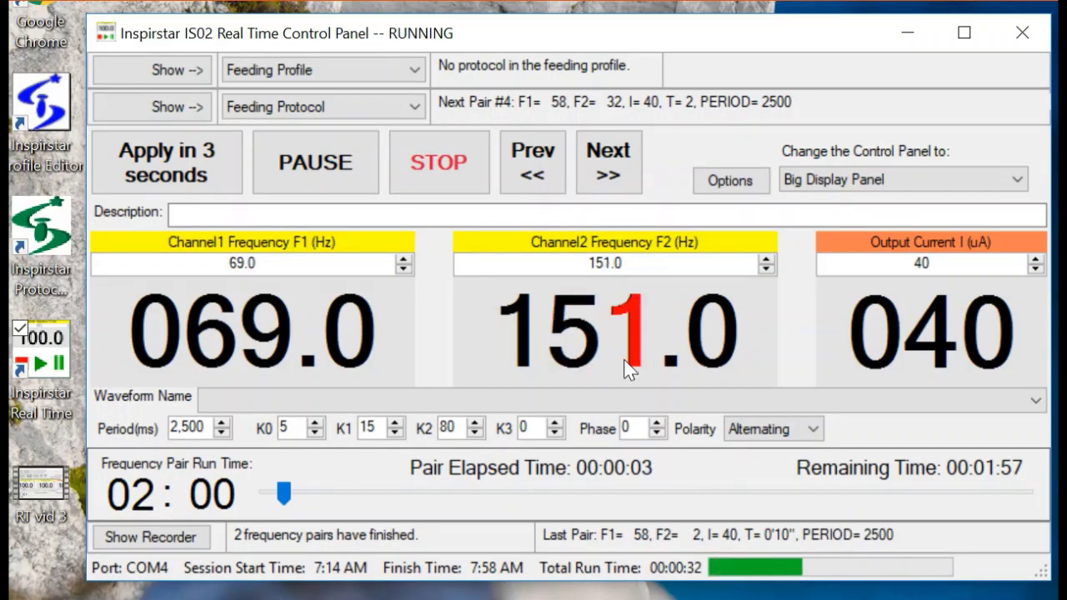
pyautogui.scroll(-1, 627, 369)
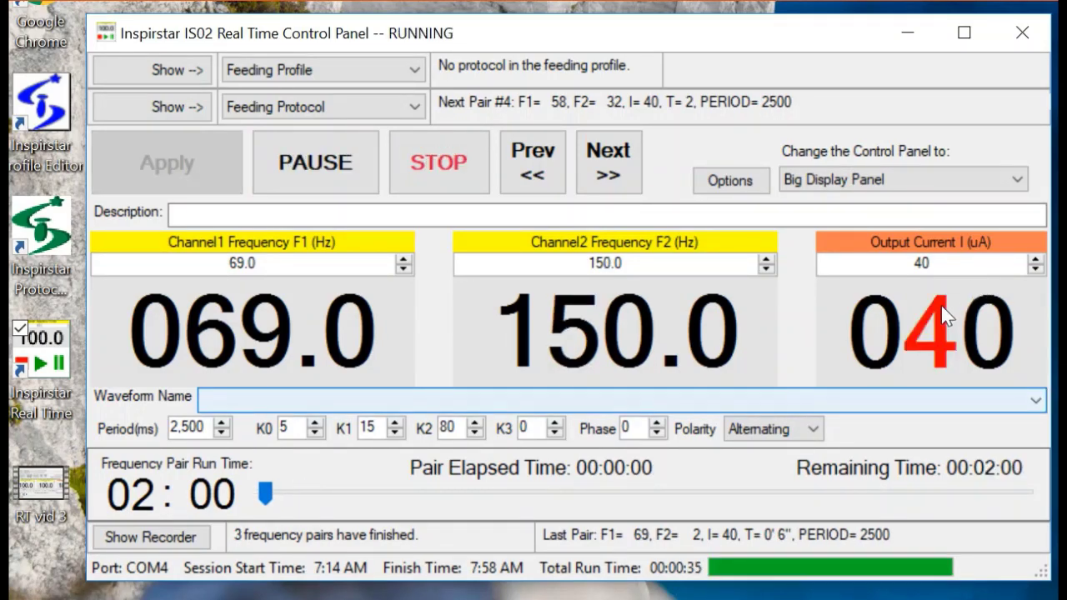
pyautogui.scroll(3, 942, 313)
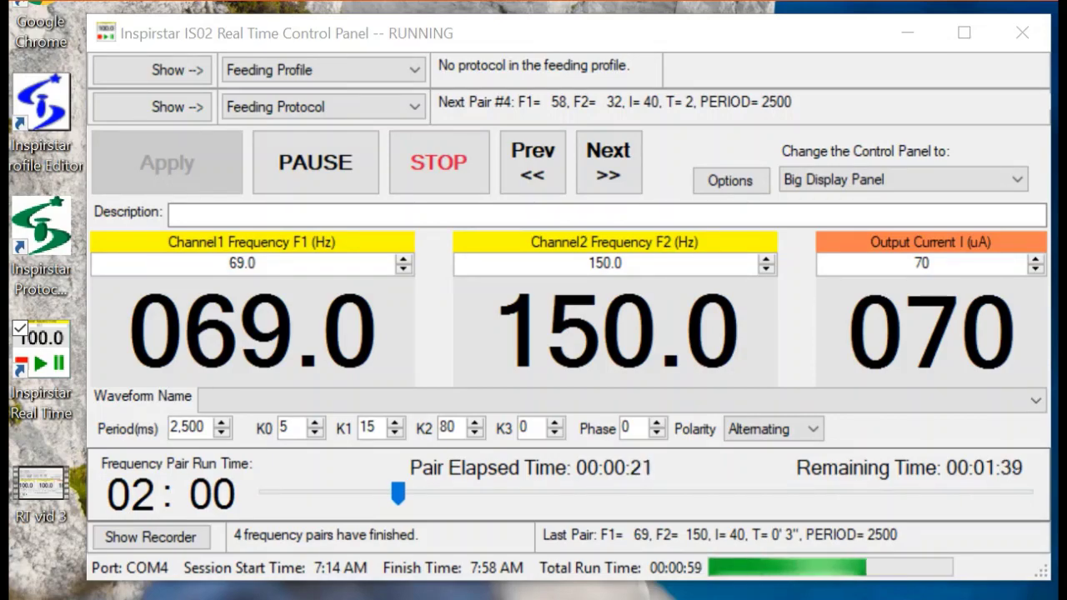
# Step: Show the feeding profile in the Profile Editor, moving and narrowing its window to fit
pyautogui.click(151, 70)
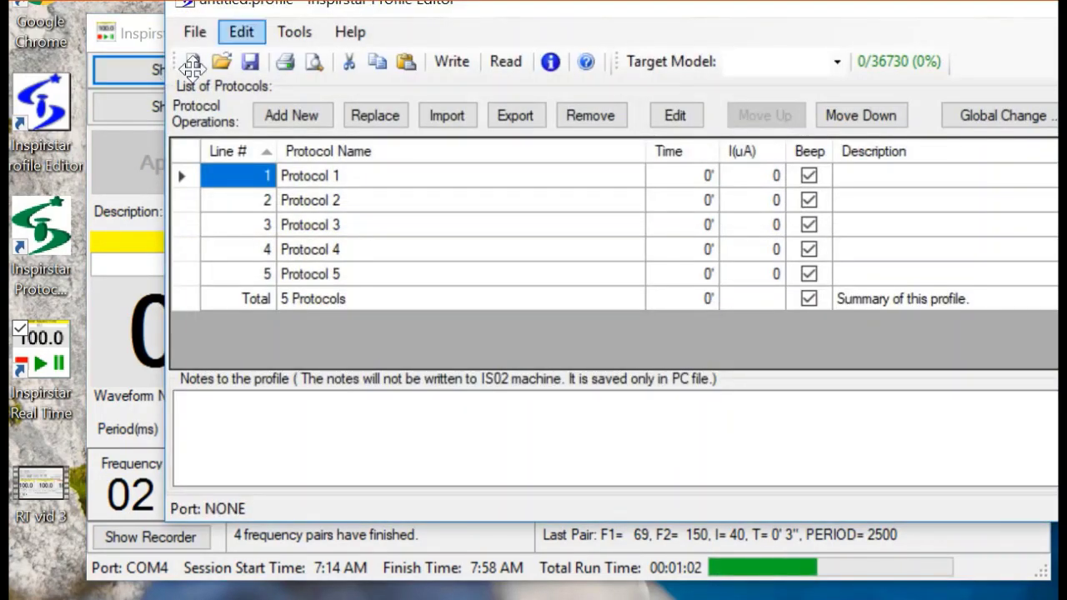
pyautogui.moveTo(667, 11); pyautogui.dragTo(620, 68)
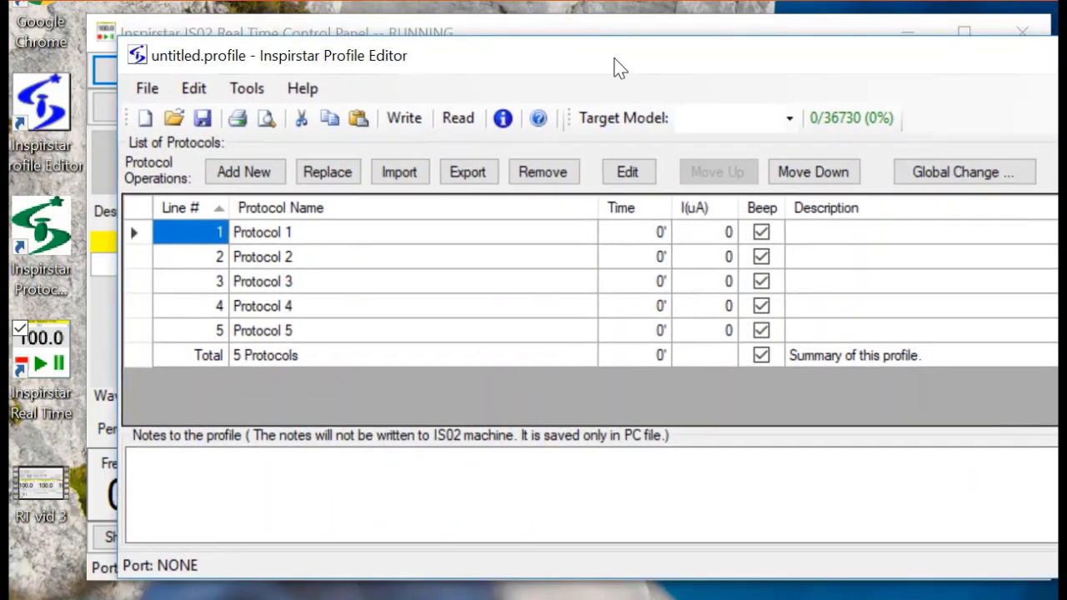
pyautogui.moveTo(1057, 150); pyautogui.dragTo(1009, 152)
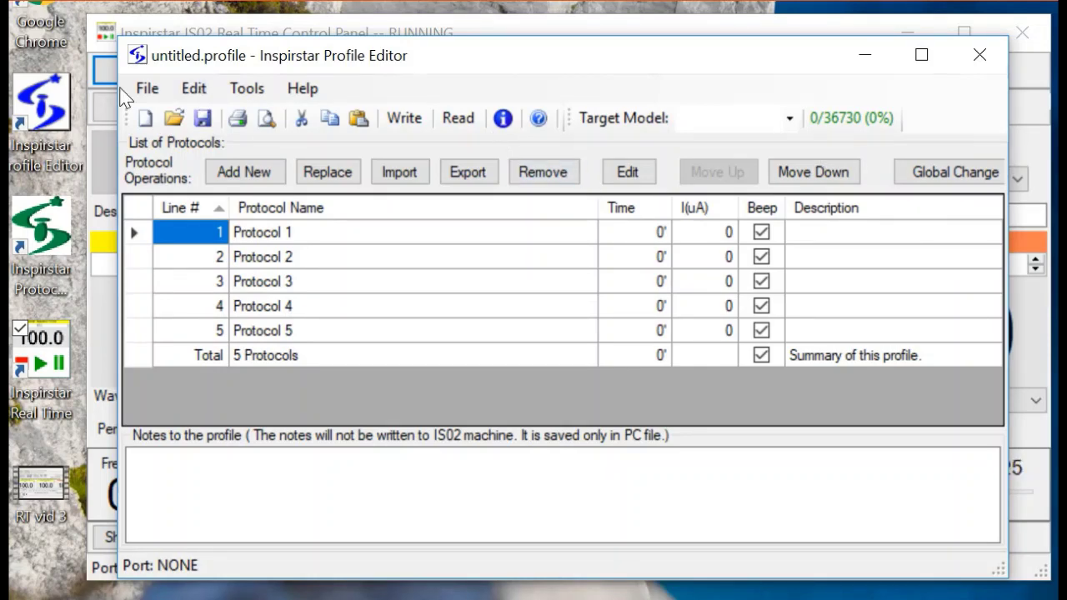
# Step: Open the Demo_April_2019 profile, queuing its five protocols, and close the editor
pyautogui.click(145, 88)
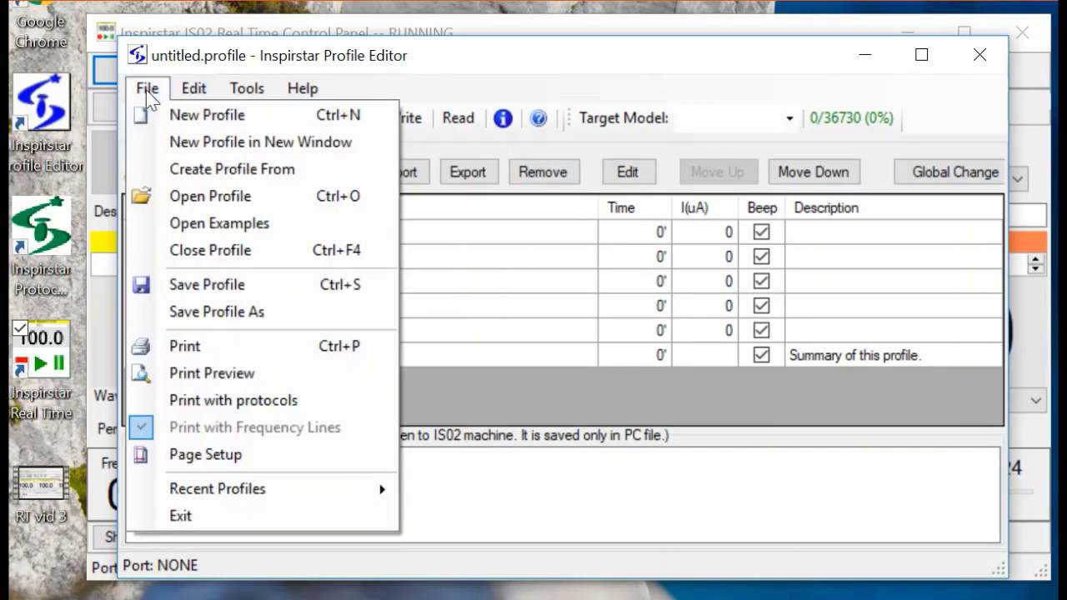
pyautogui.click(179, 193)
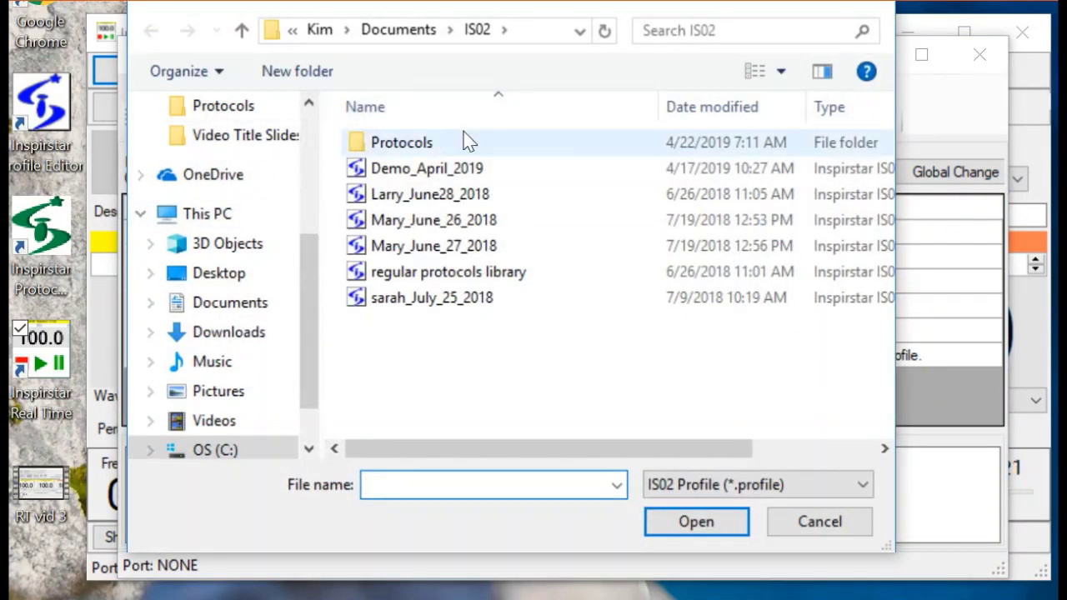
pyautogui.click(433, 171)
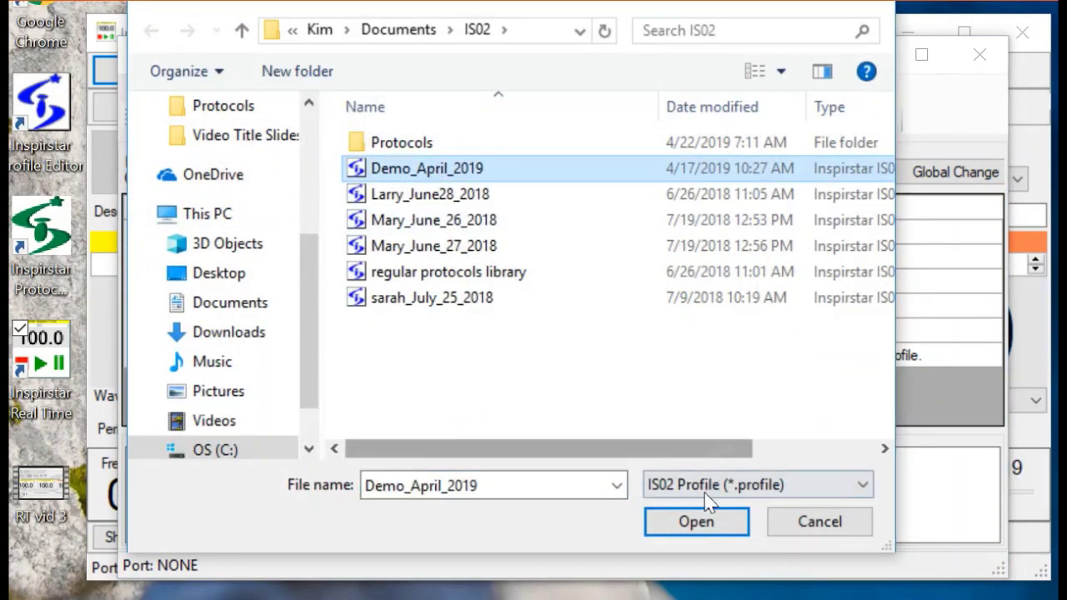
pyautogui.click(697, 521)
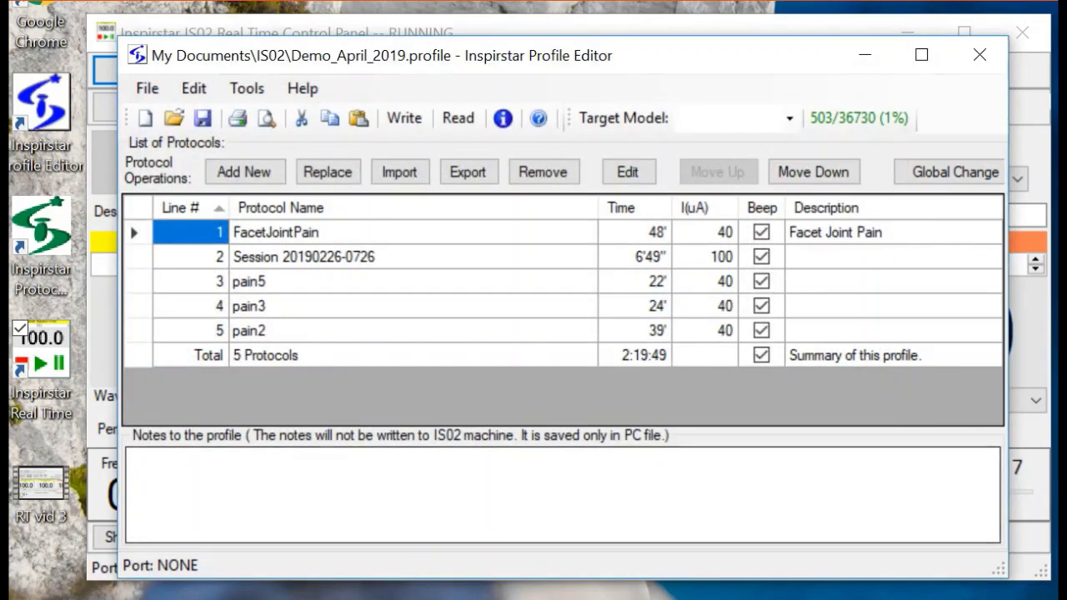
pyautogui.click(980, 56)
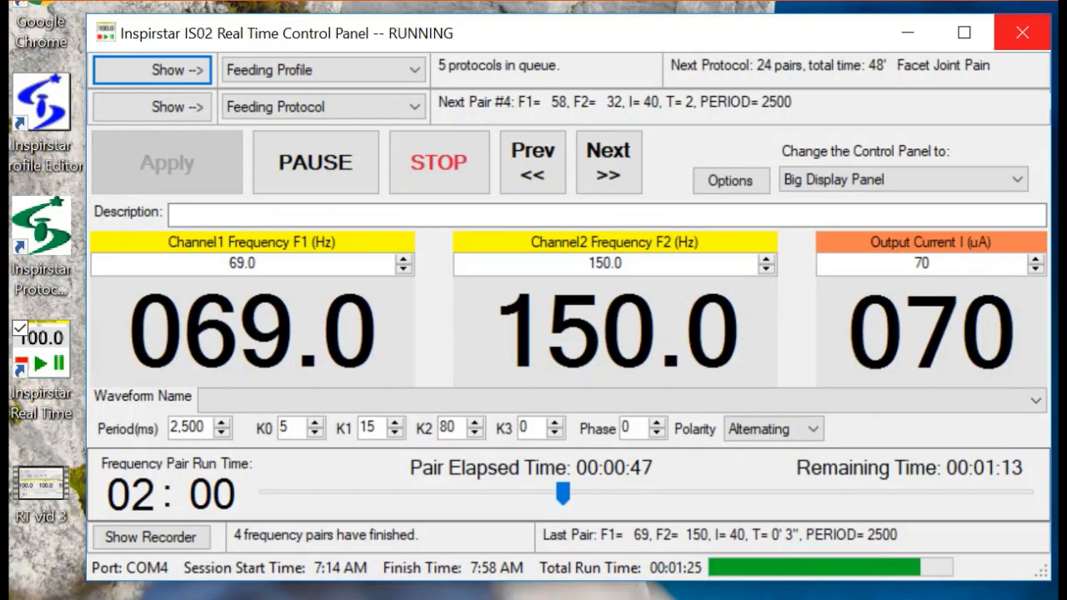